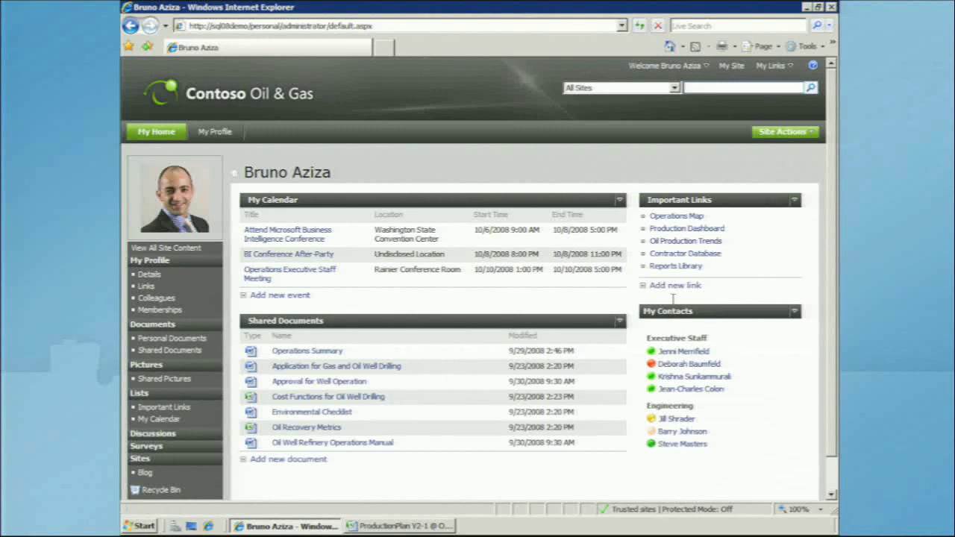
- Open the Production Dashboard and examine the scorecard indicators and the monthly Gross BBL Plan vs Actual chart
click(677, 235)
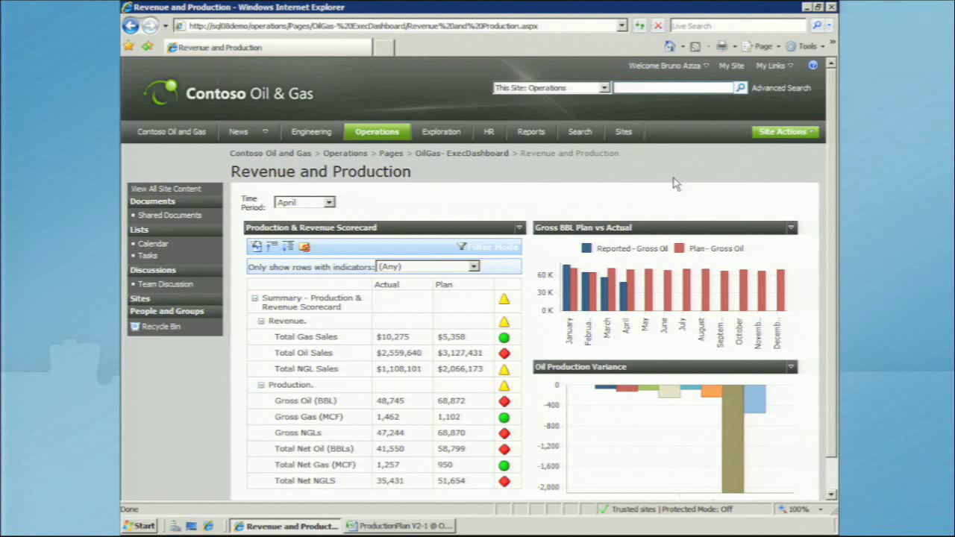
scroll(533, 196, down, 1)
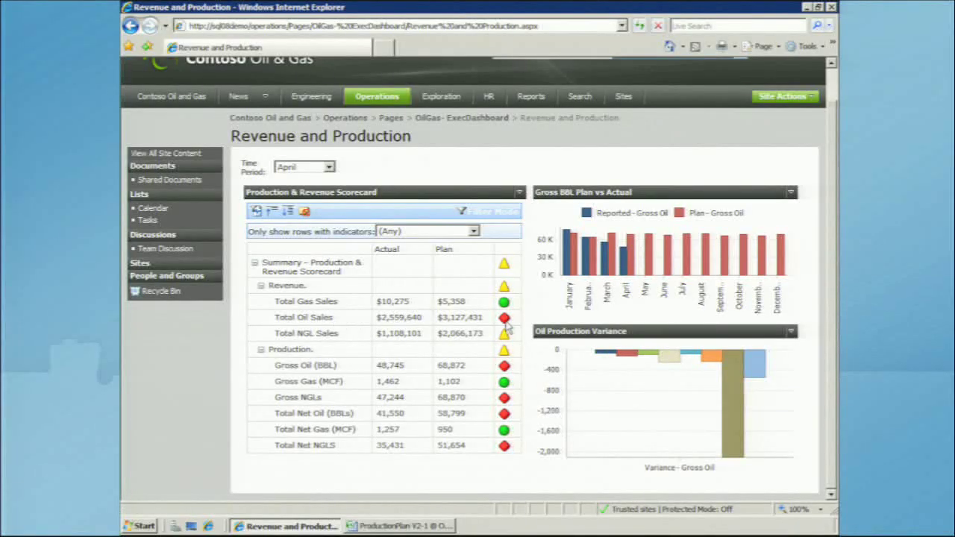
mouse_move(507, 325)
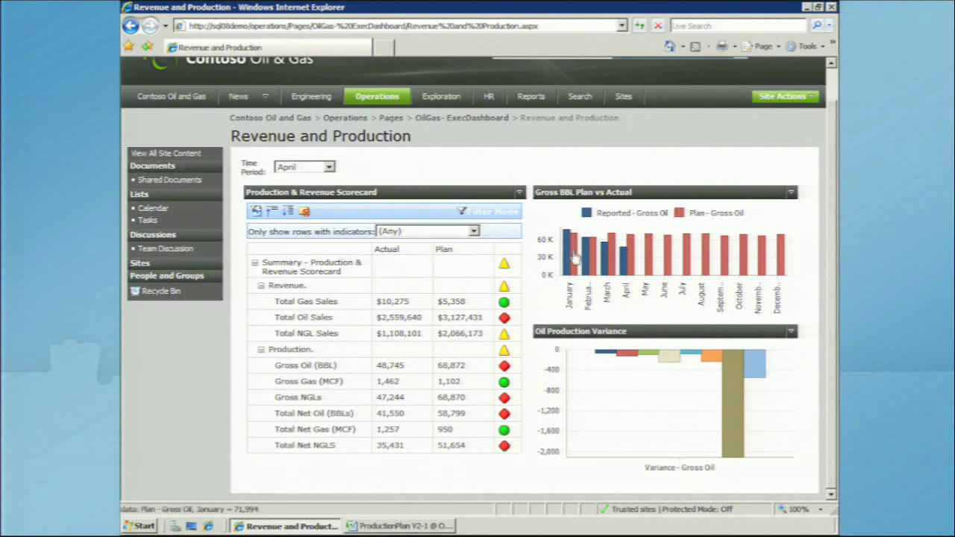
mouse_move(568, 253)
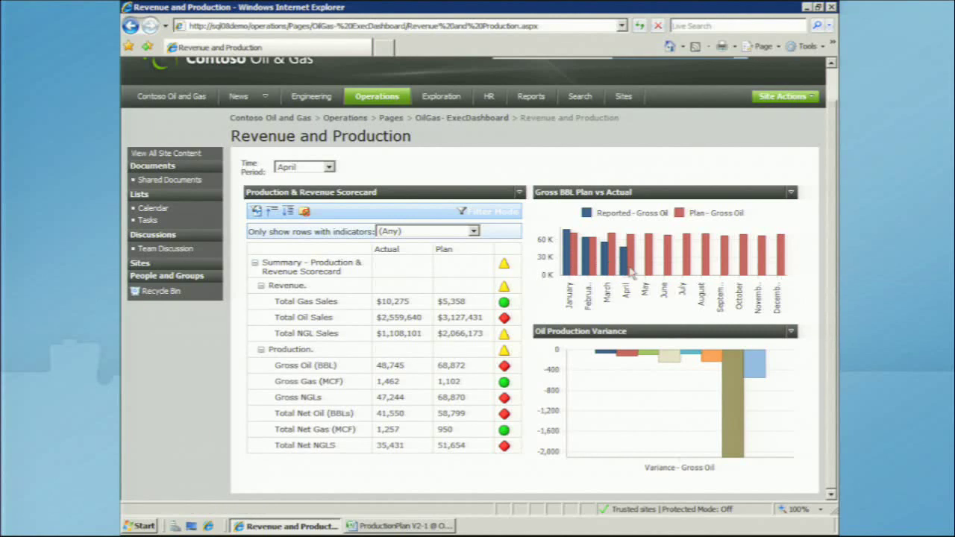
mouse_move(628, 272)
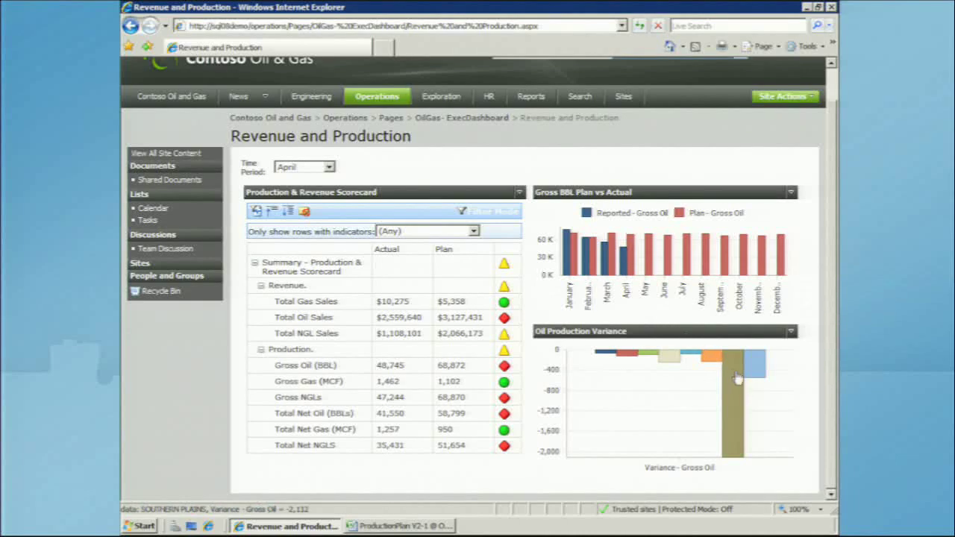
- Drill into the Southern Plains bar of Oil Production Variance and open the operations map from the CIMARRON bar in a maximized window
mouse_move(744, 388)
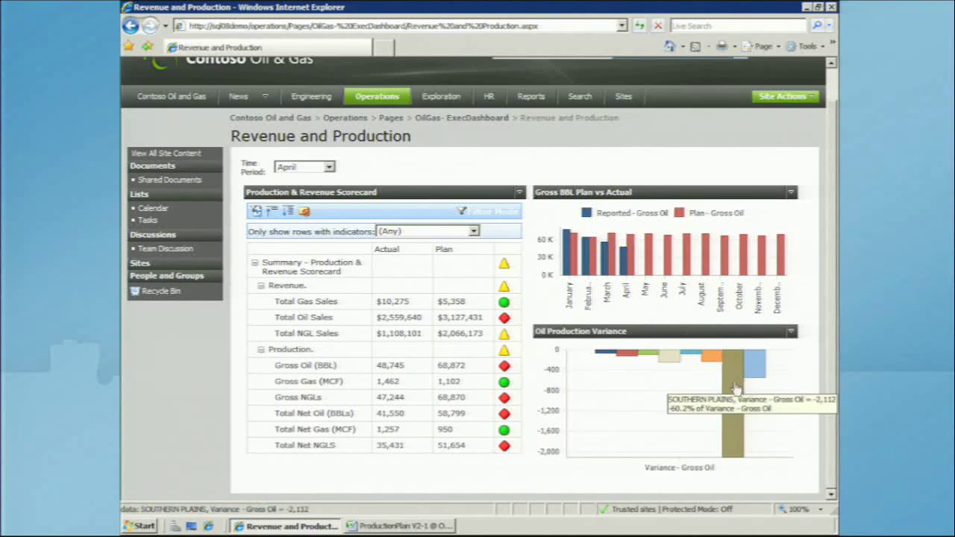
click(735, 387)
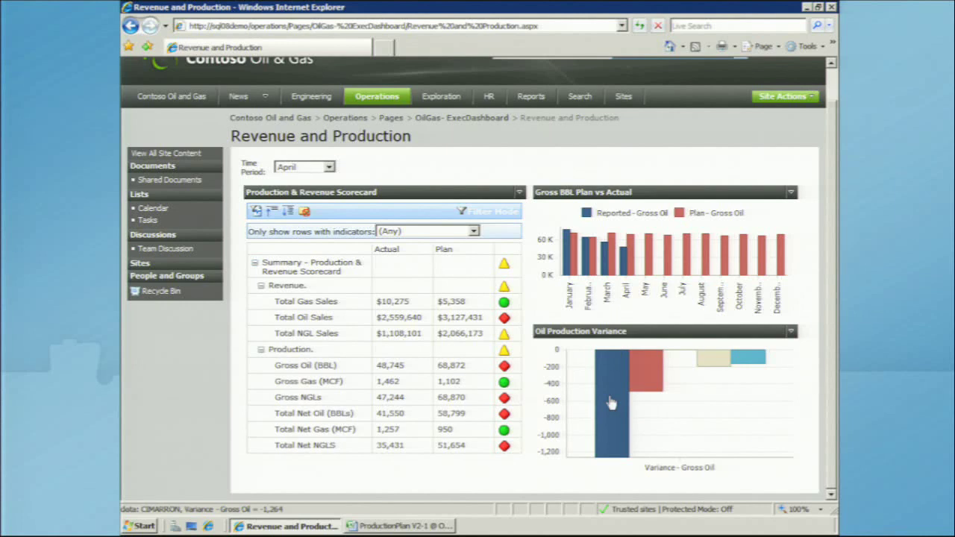
mouse_move(610, 403)
right_click(610, 403)
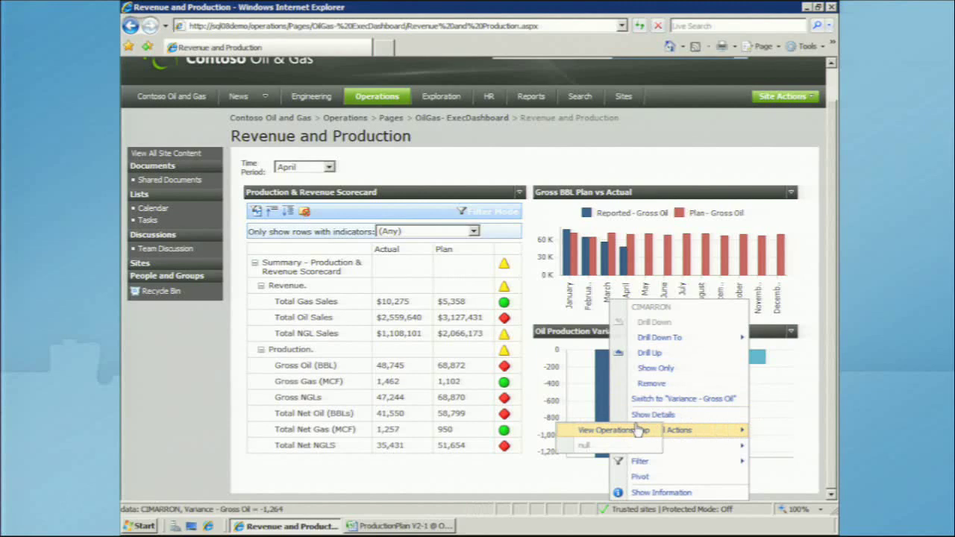
click(636, 431)
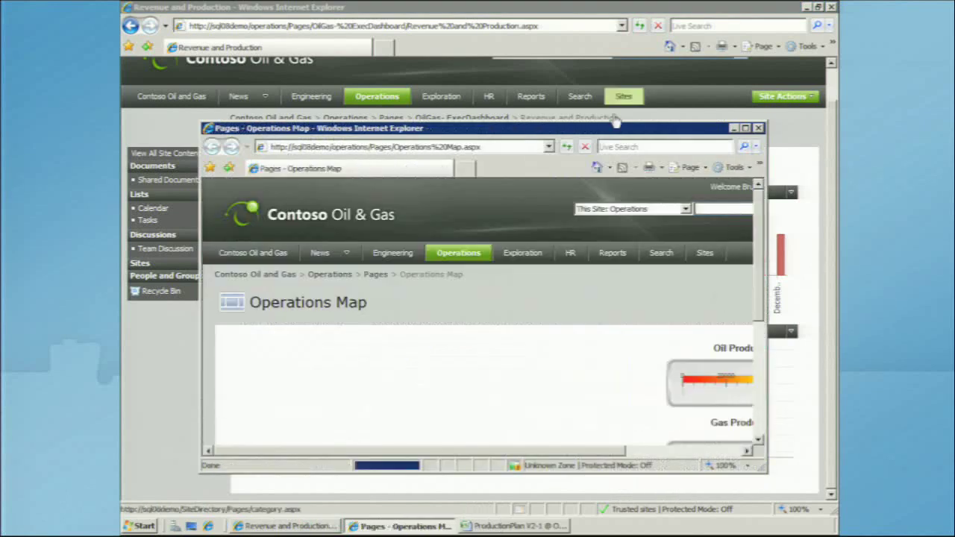
double_click(613, 129)
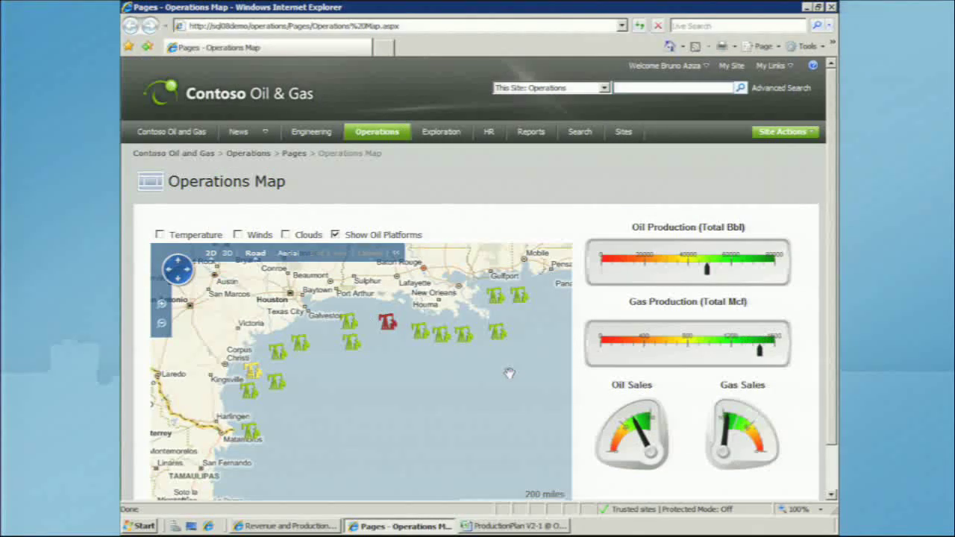
- Check the Temperature layer over the oil platforms on the operations map and turn the layer off again
drag(509, 373, 498, 420)
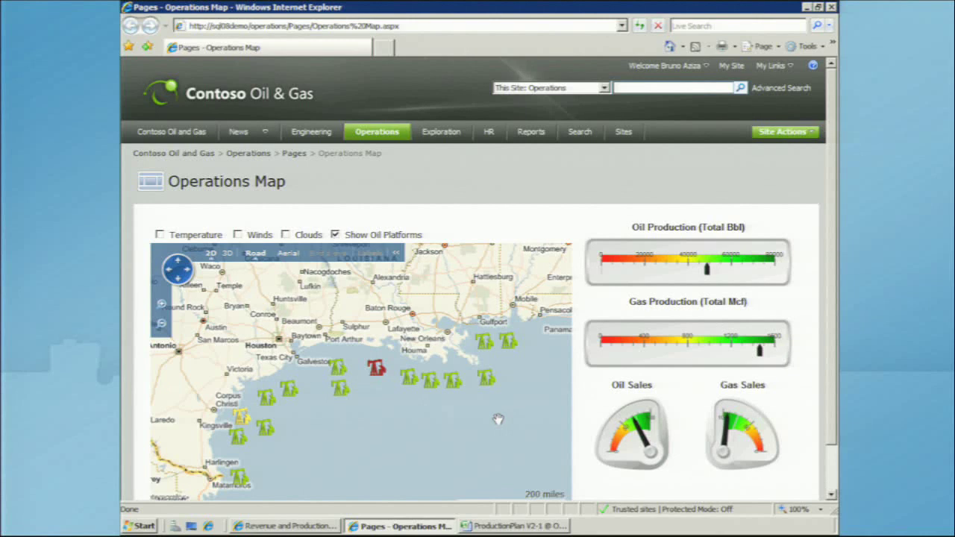
click(159, 235)
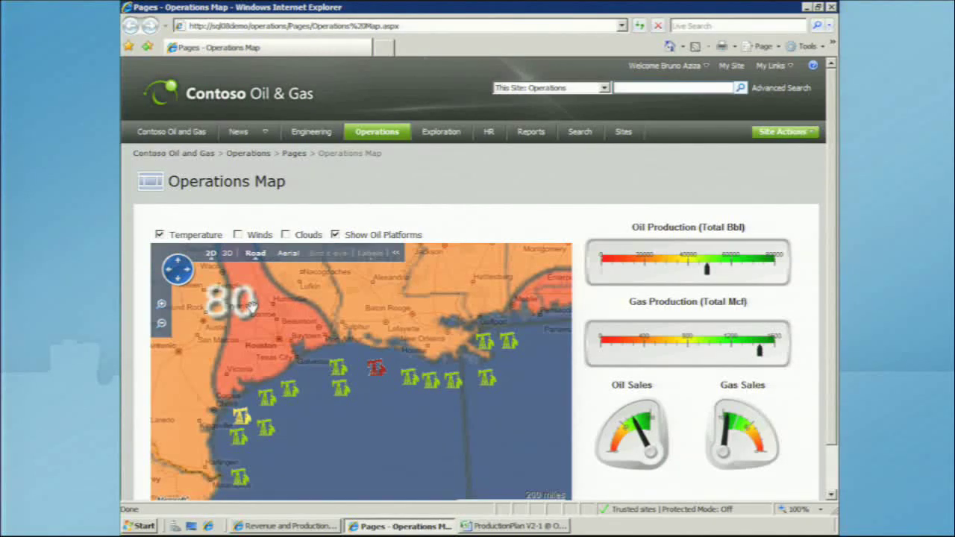
click(160, 235)
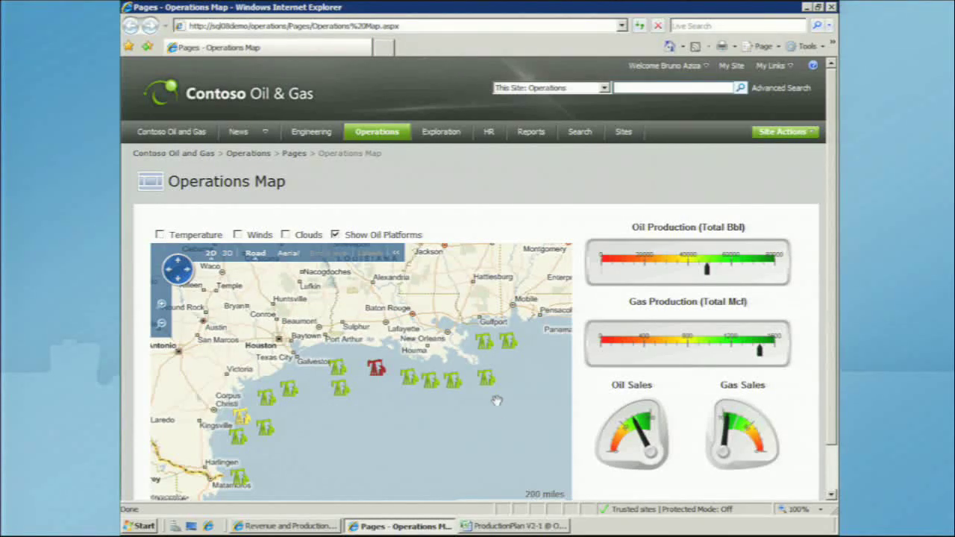
- Open the production trends for the red oil platform on the map and add EL SUPERIOR to the location filter
mouse_move(490, 390)
mouse_move(378, 373)
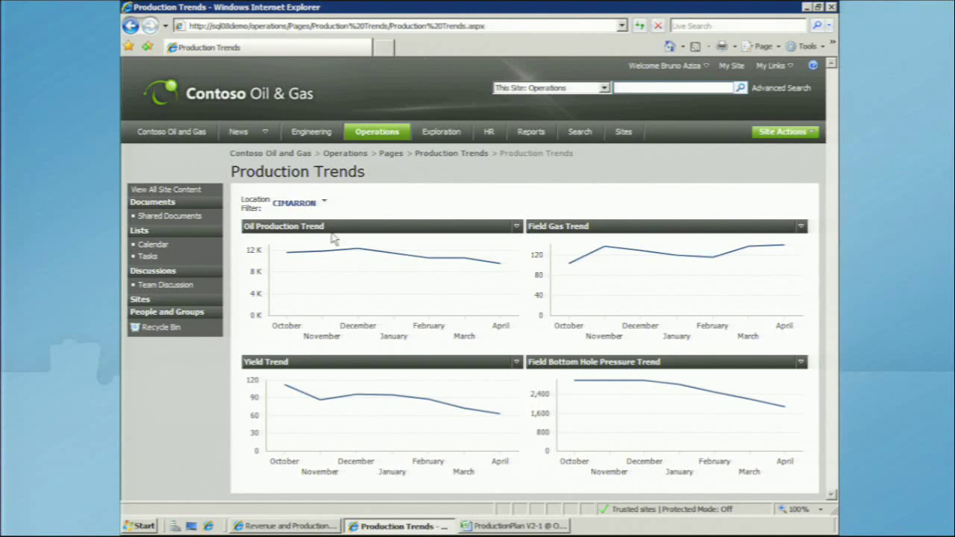
click(325, 202)
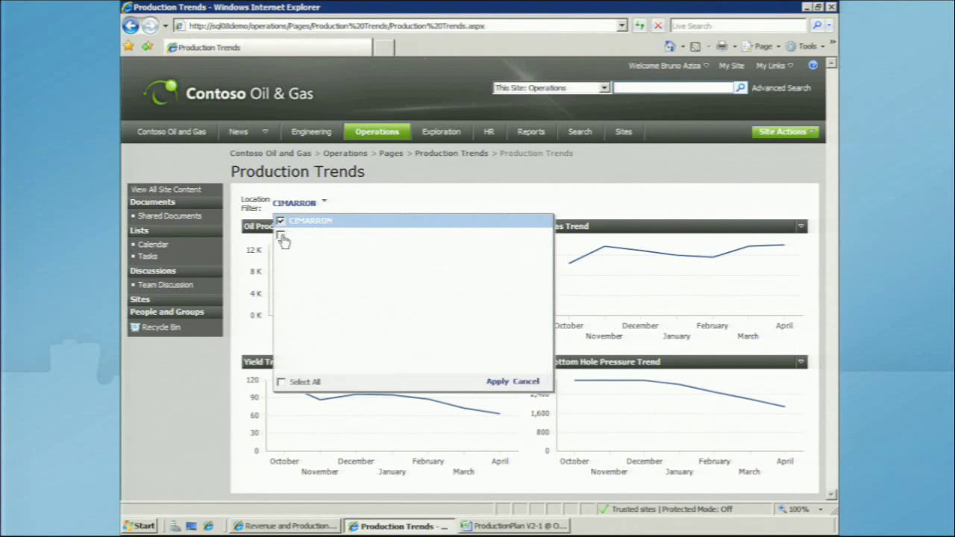
click(281, 234)
click(497, 384)
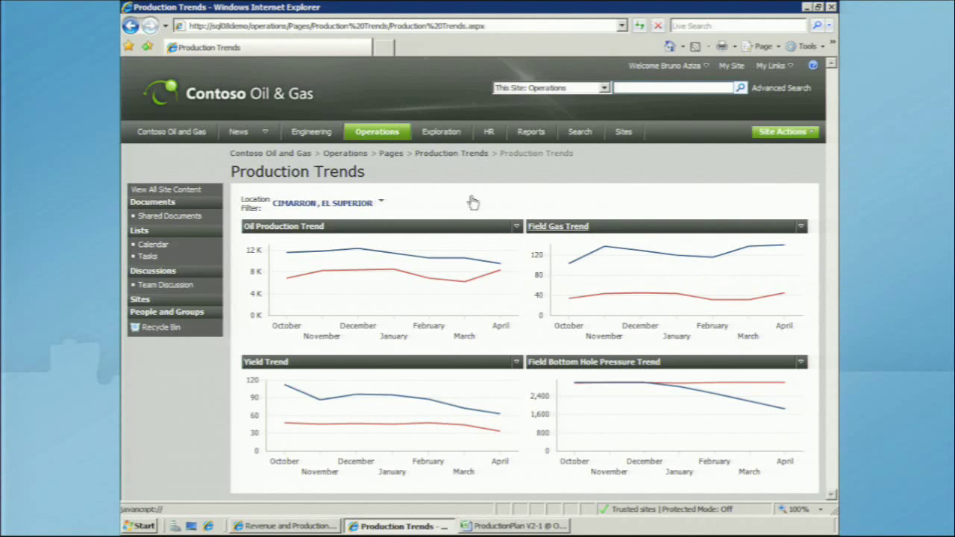
- From the Operations home page, message the available engineer that a couple oil rigs have declining bottom hole pressure and low oil production, asking for ideas
click(377, 138)
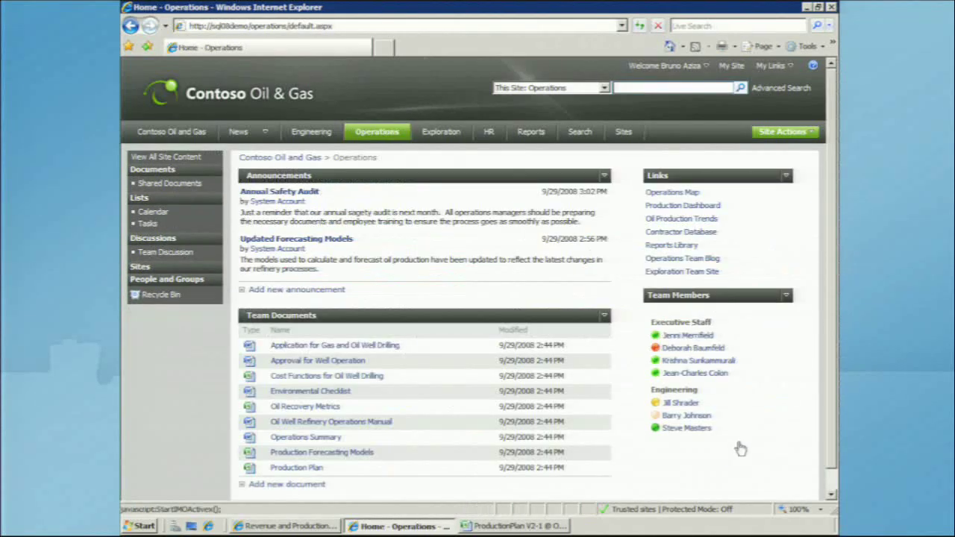
click(694, 440)
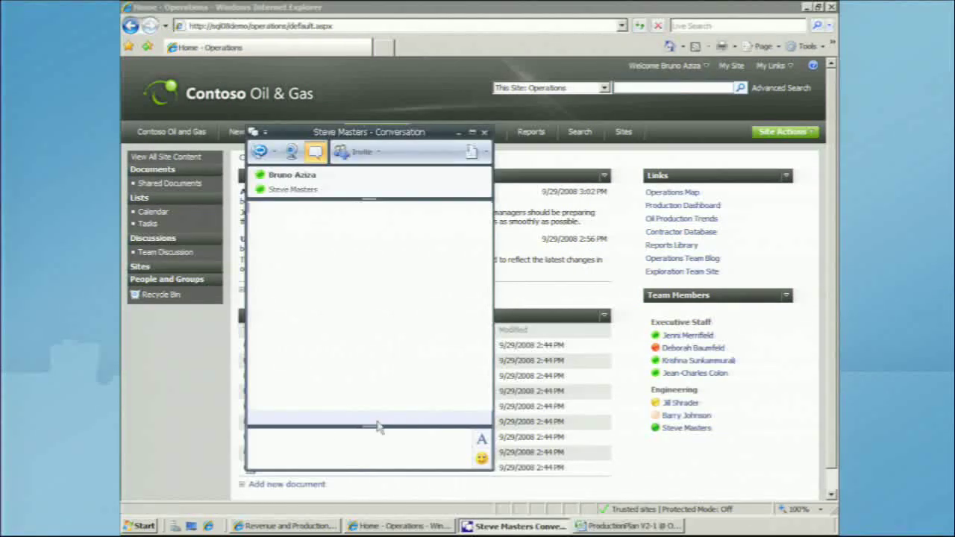
click(330, 434)
text(Quick question for you, Stev)
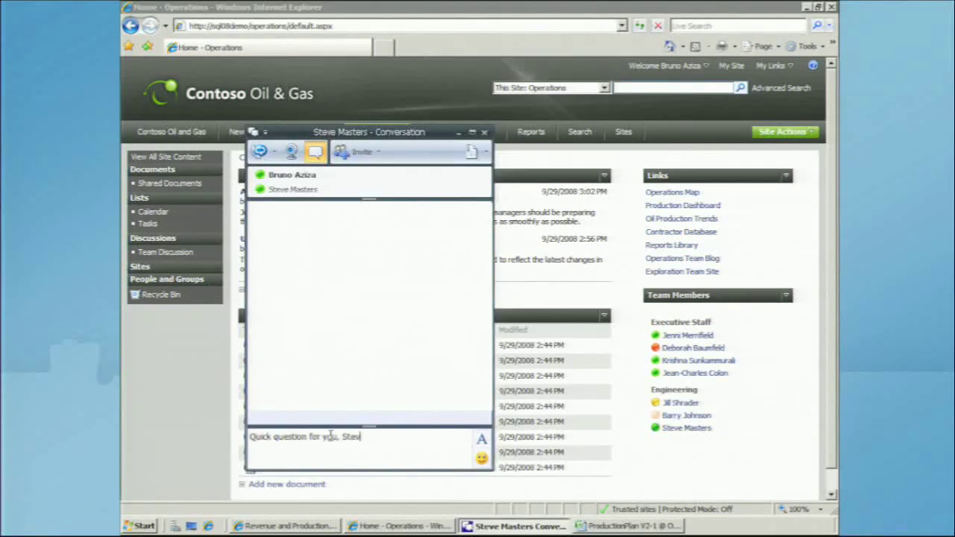
text(e.  I have a couple oil rigs with declining bottom hole pressure, and oil production is way down.  Any ideas?)
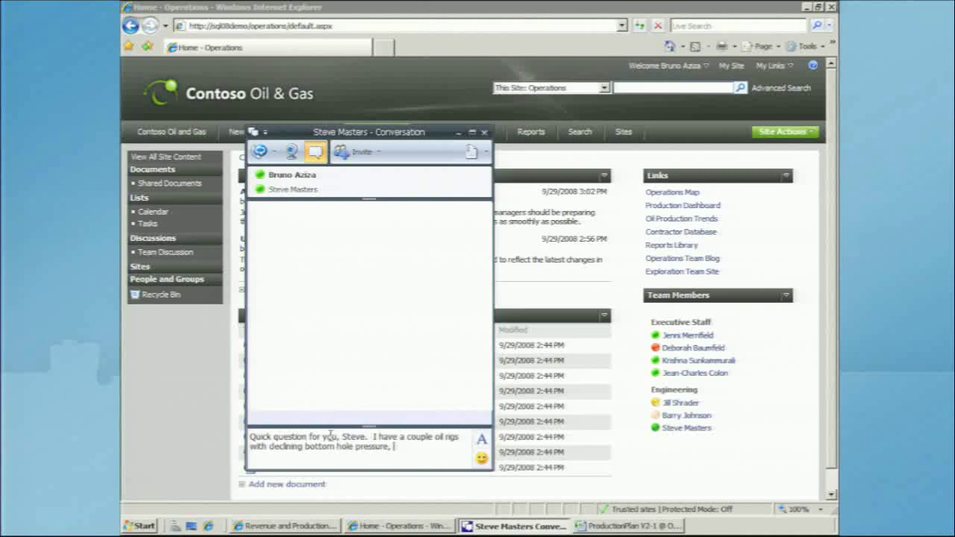
key(Return)
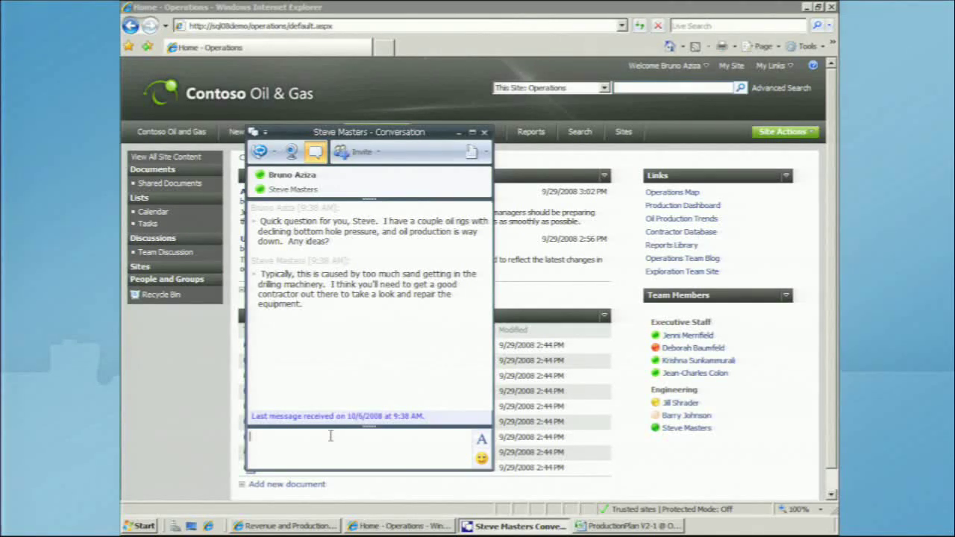
- Reply "Will do. Thanks!" to the engineer and close the conversation
text(Will do.  Thanks!)
key(Return)
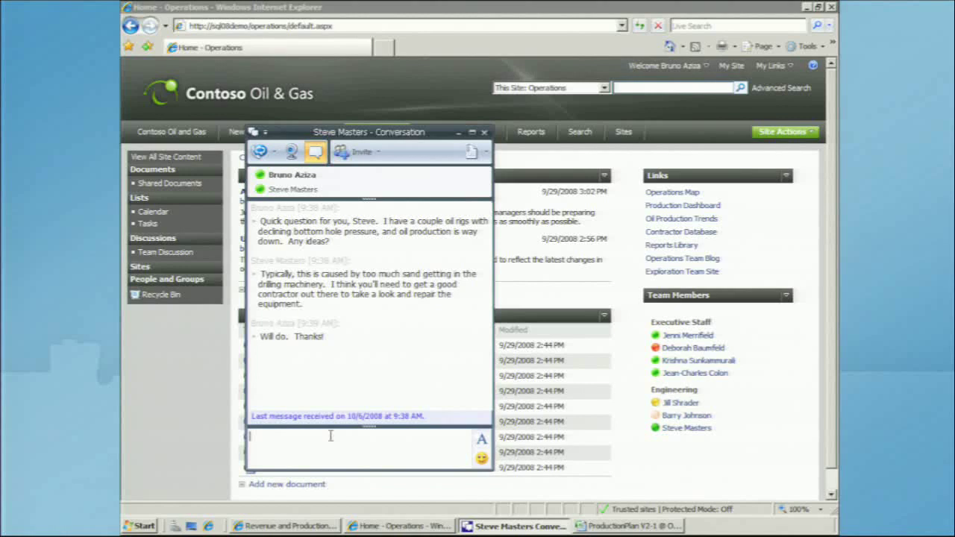
click(484, 132)
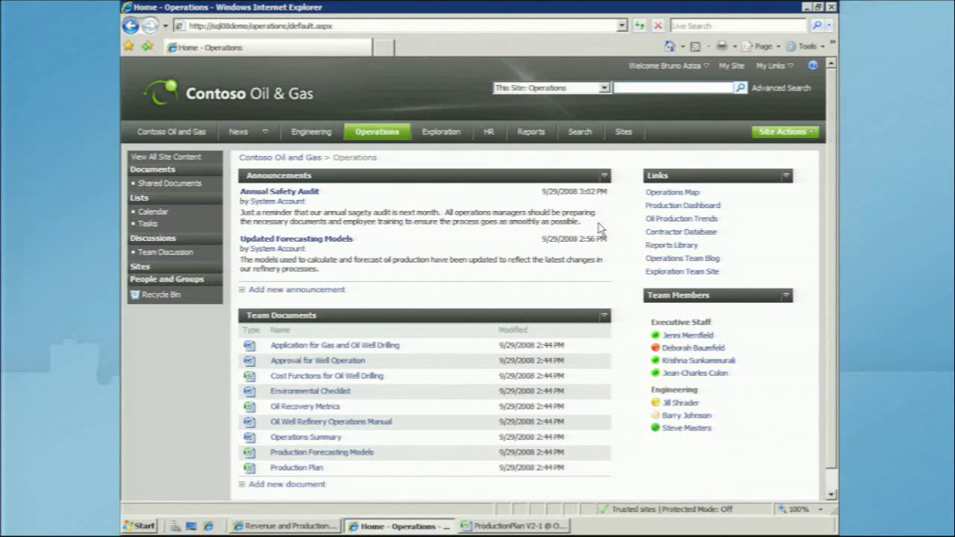
- Open the Contractor Database from the Operations page in a maximized window
click(659, 237)
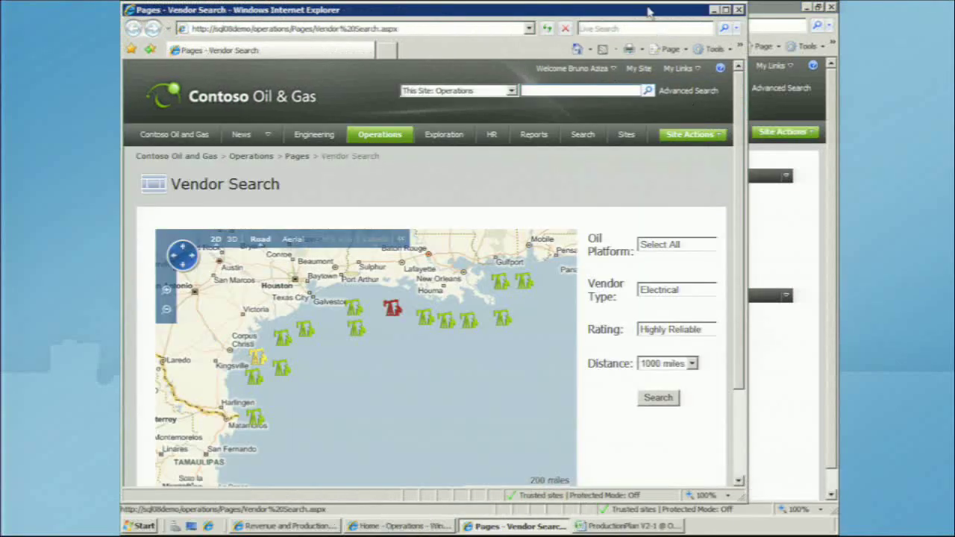
double_click(648, 10)
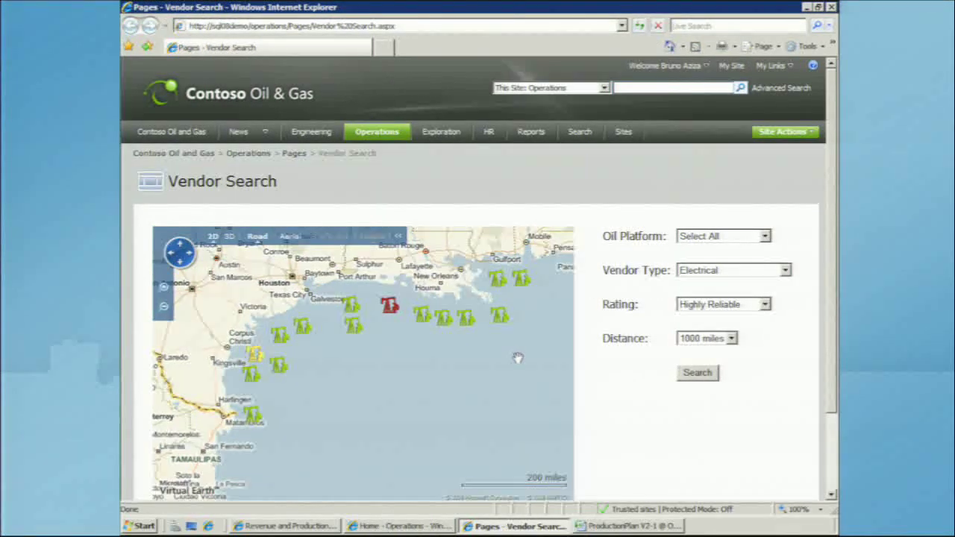
drag(515, 355, 504, 388)
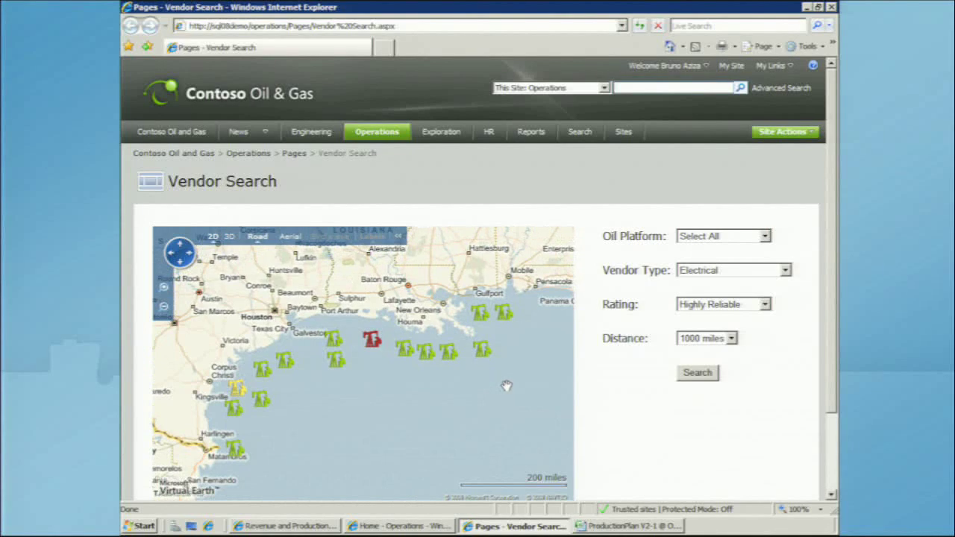
- Search for Equipment Maintenance vendors rated Fairly Reliable within 250 miles of the CIMARRON platform
click(717, 240)
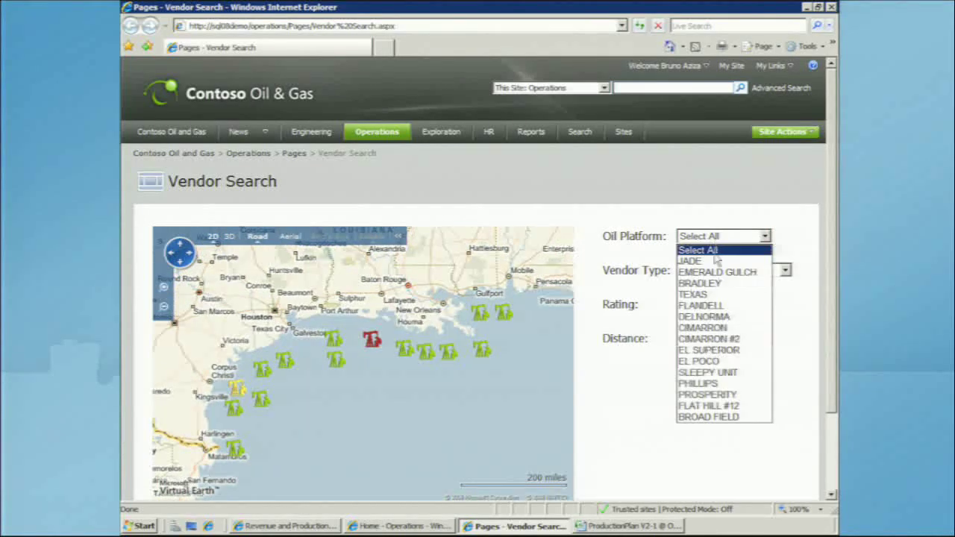
click(709, 328)
click(716, 272)
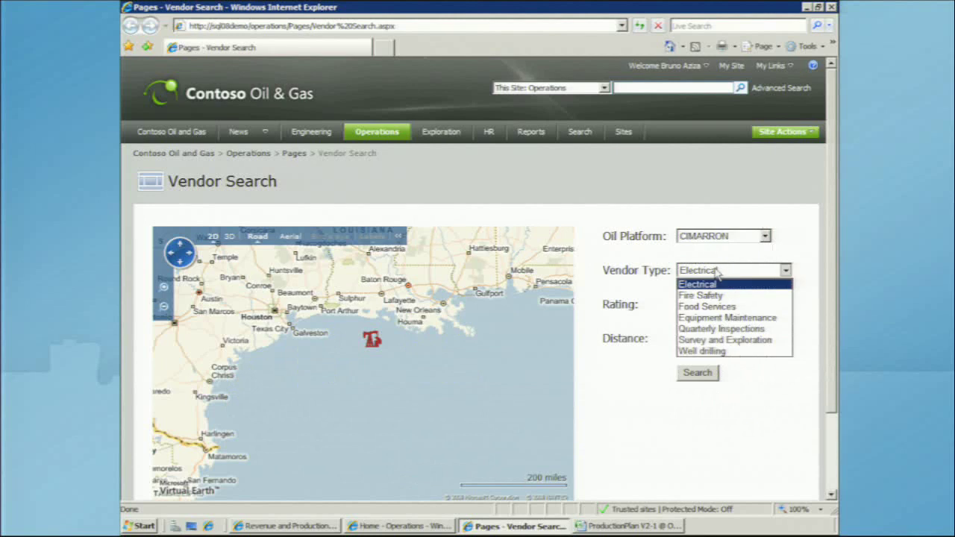
click(721, 317)
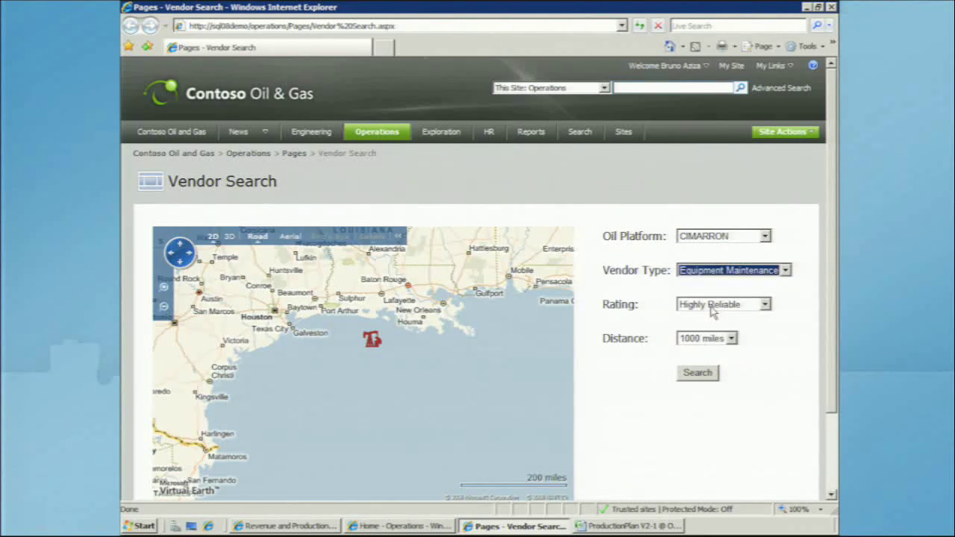
click(711, 311)
click(714, 328)
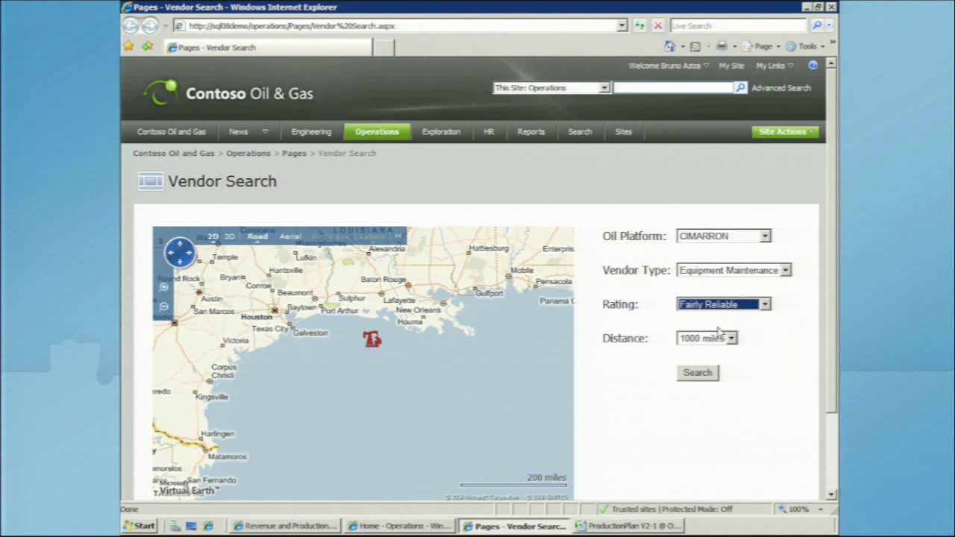
click(715, 340)
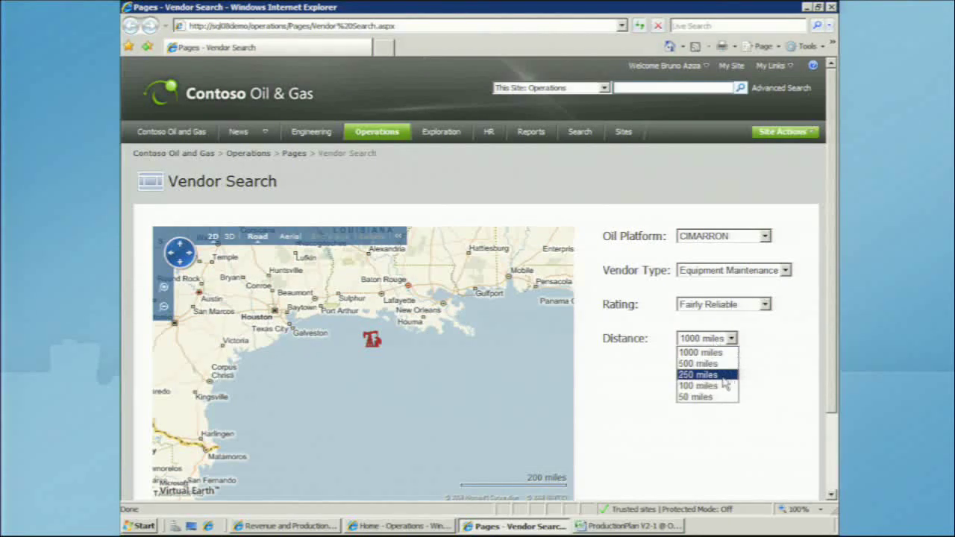
click(719, 376)
click(714, 375)
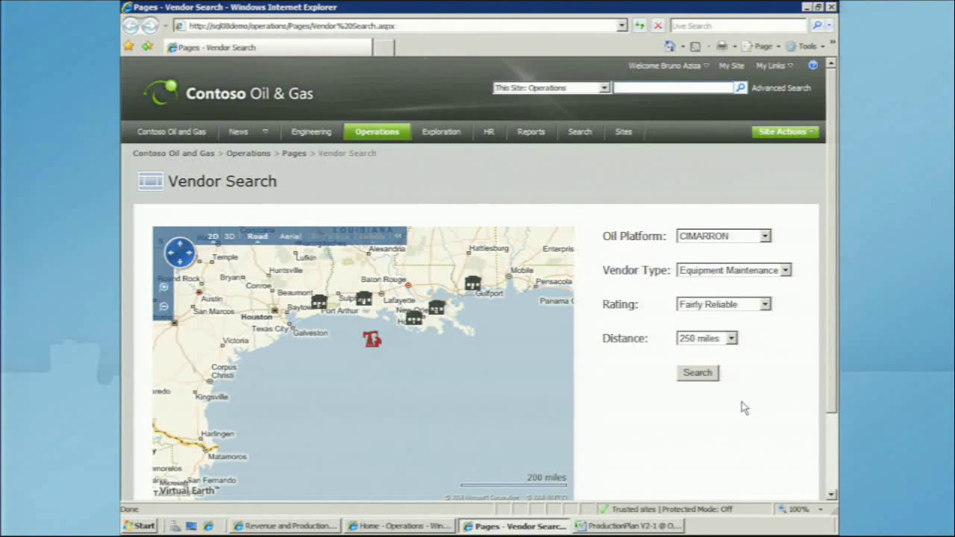
- Change the vendor rating to Highly Reliable and run the vendor search again
click(746, 308)
click(740, 318)
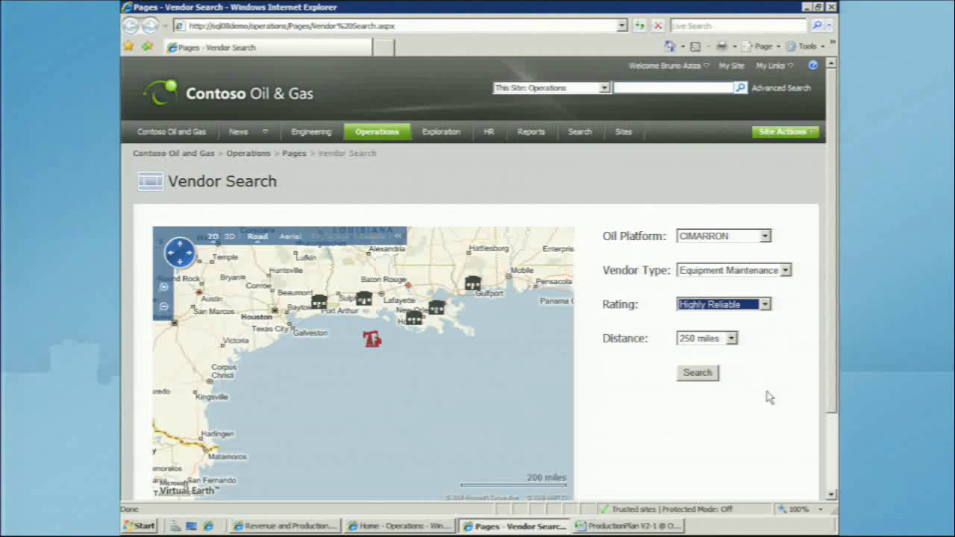
click(695, 375)
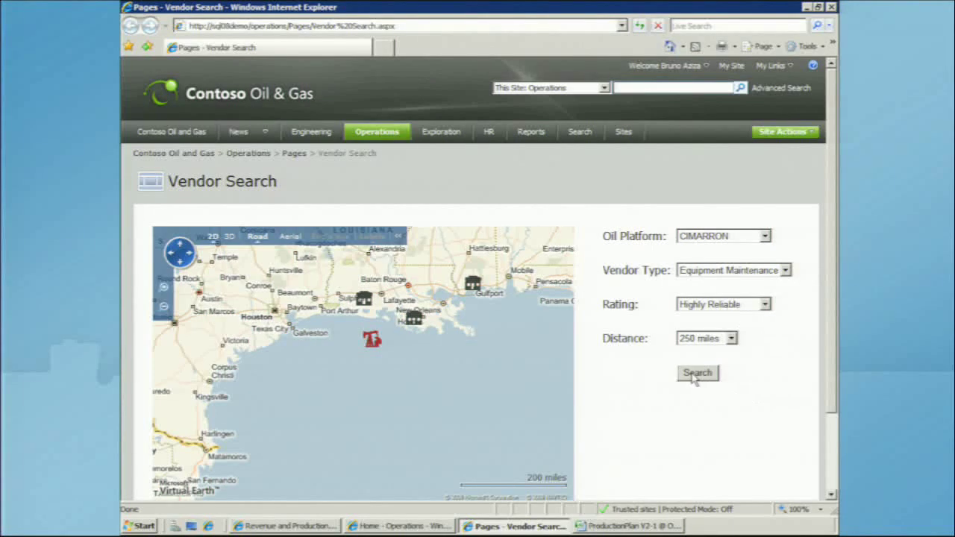
drag(514, 353, 497, 365)
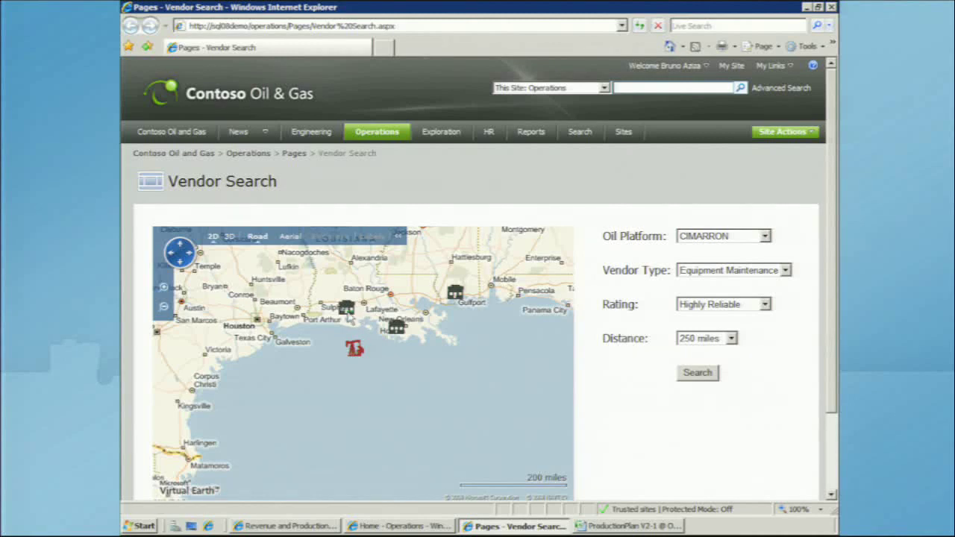
- View the details of the vendor closest to the CIMARRON platform on the map and return to the Operations home page
mouse_move(353, 313)
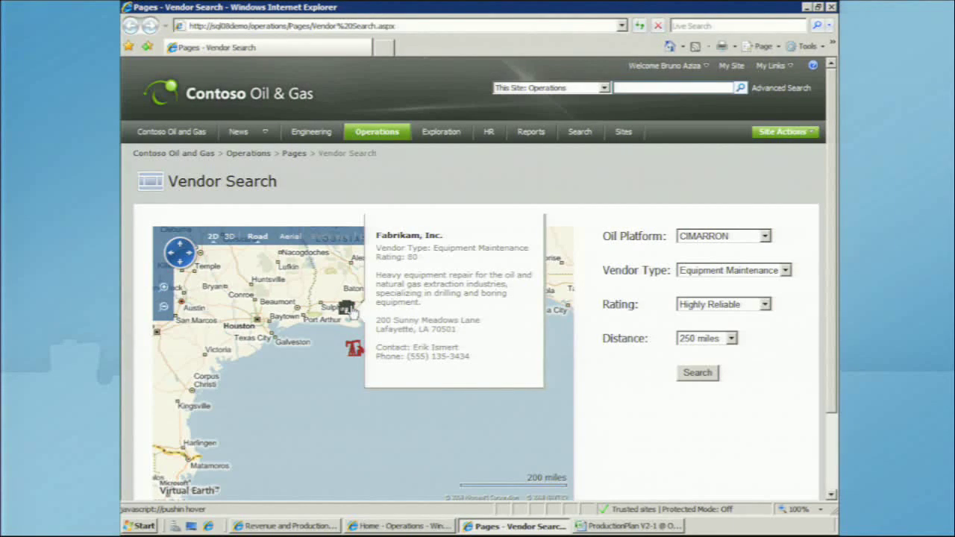
click(414, 526)
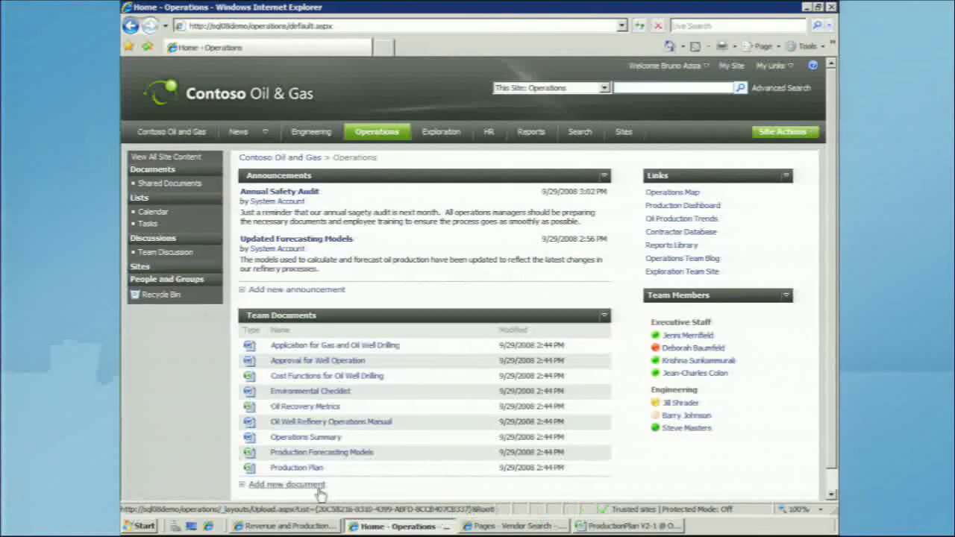
mouse_move(323, 474)
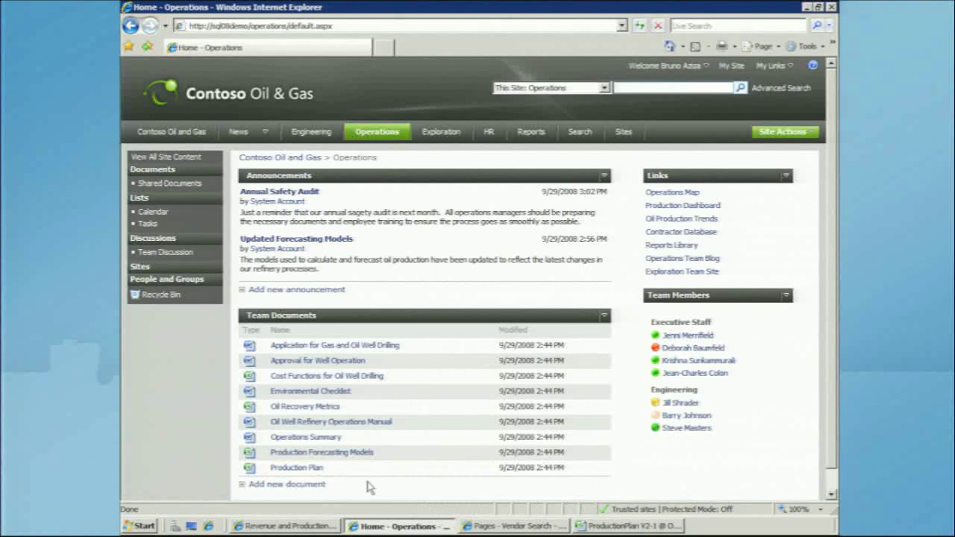
- Switch to the ProductionPlan workbook in Excel, set CIMARRON's Plan V2 capacity option to None and refresh the workbook
click(626, 526)
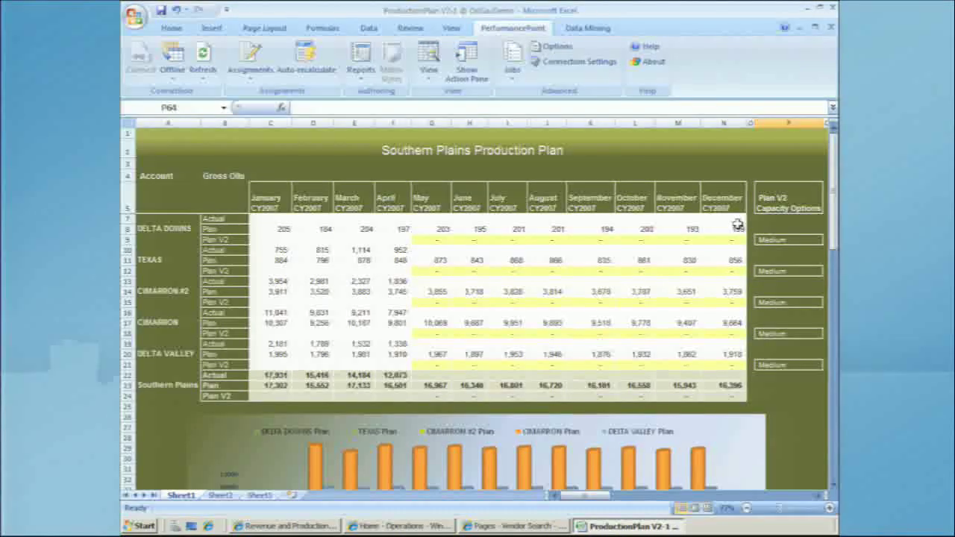
click(804, 334)
click(823, 336)
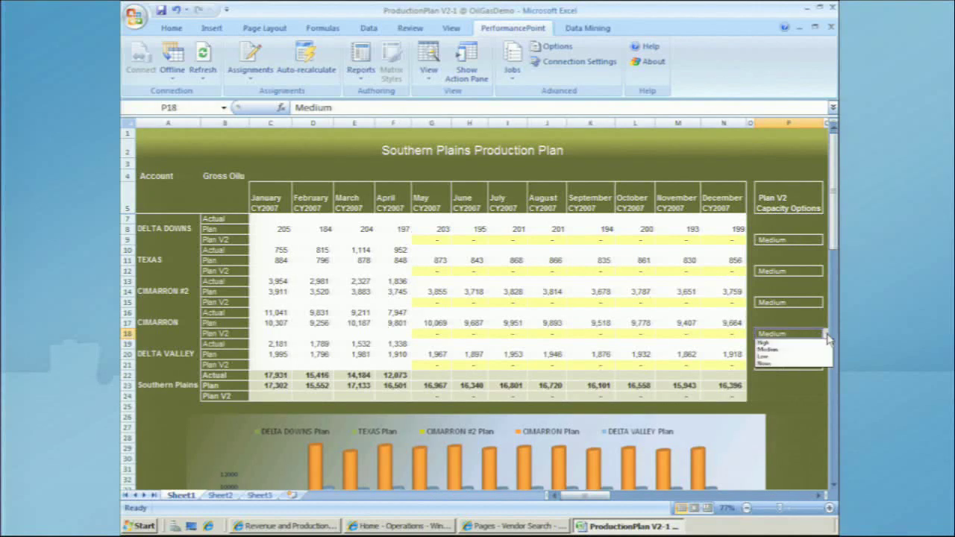
click(817, 359)
click(791, 385)
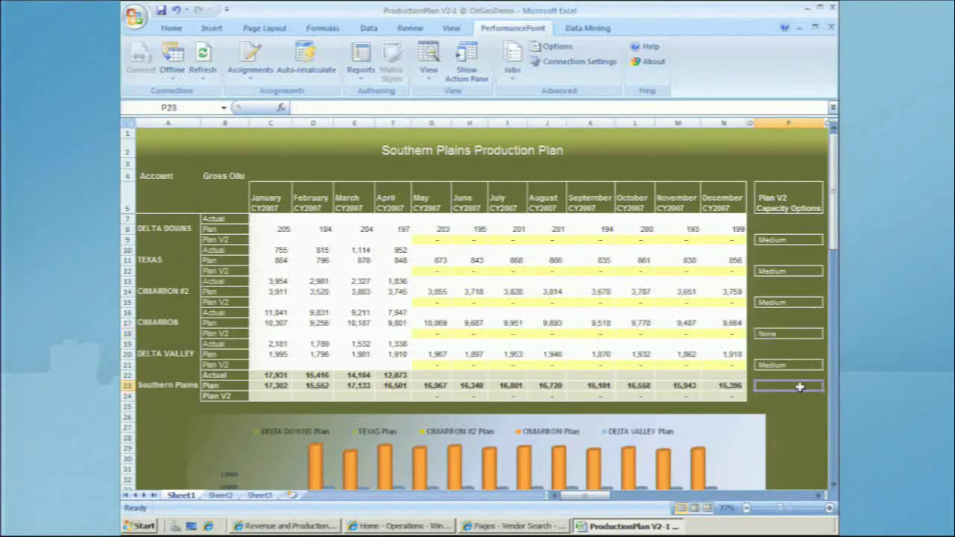
click(202, 72)
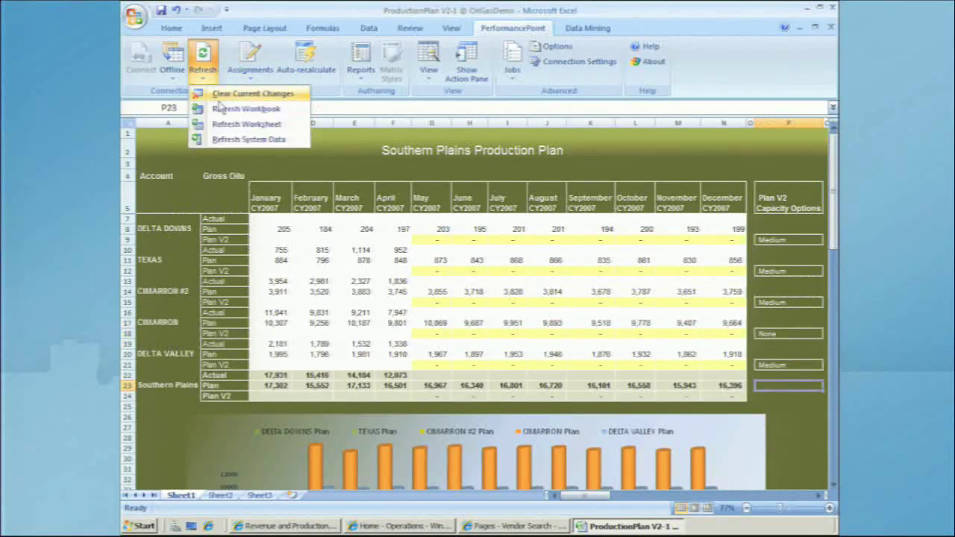
click(224, 109)
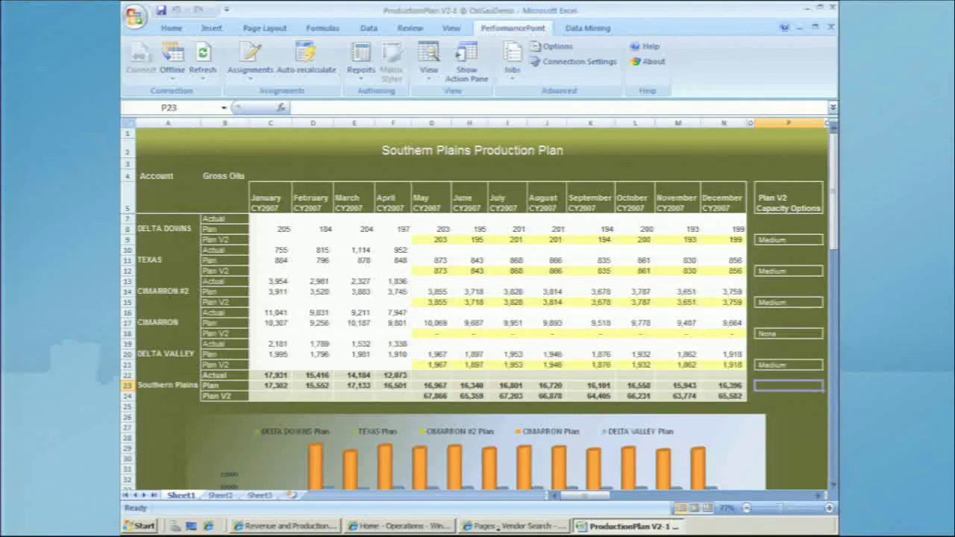
- Post an Operations announcement titled "note" saying Cimarron's production capacity is reduced for several months during drilling equipment service and the master production plan is updated
click(485, 528)
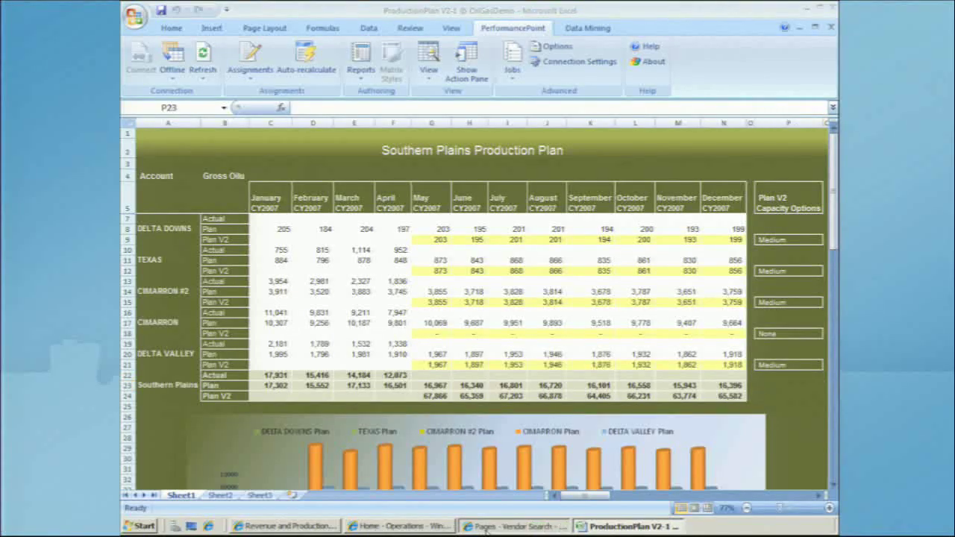
click(415, 526)
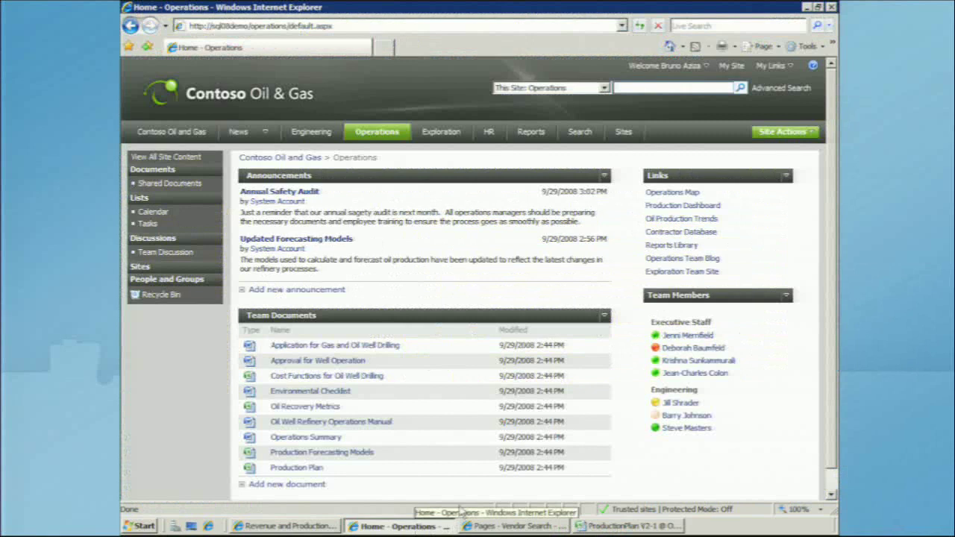
click(279, 295)
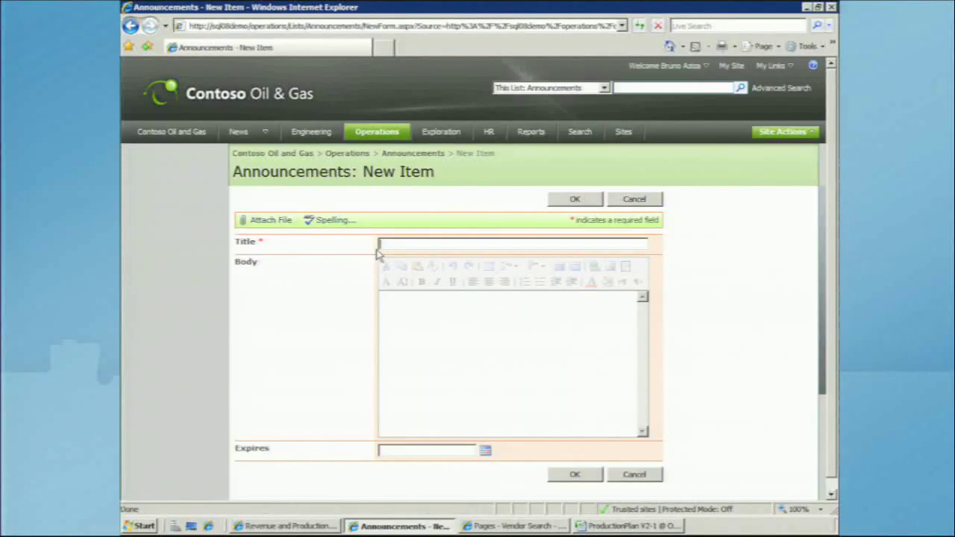
text(note)
key(Tab)
text(The Cimarron field is expected to have reduced production capacity for the next several months while the drilling equipment is serviced.  I have updated the master production plan to reflect this change.)
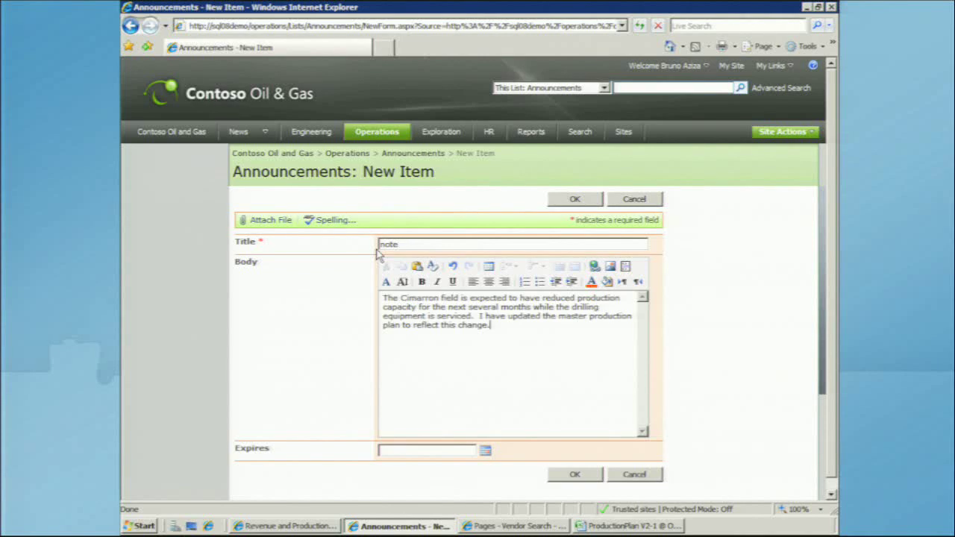
click(576, 476)
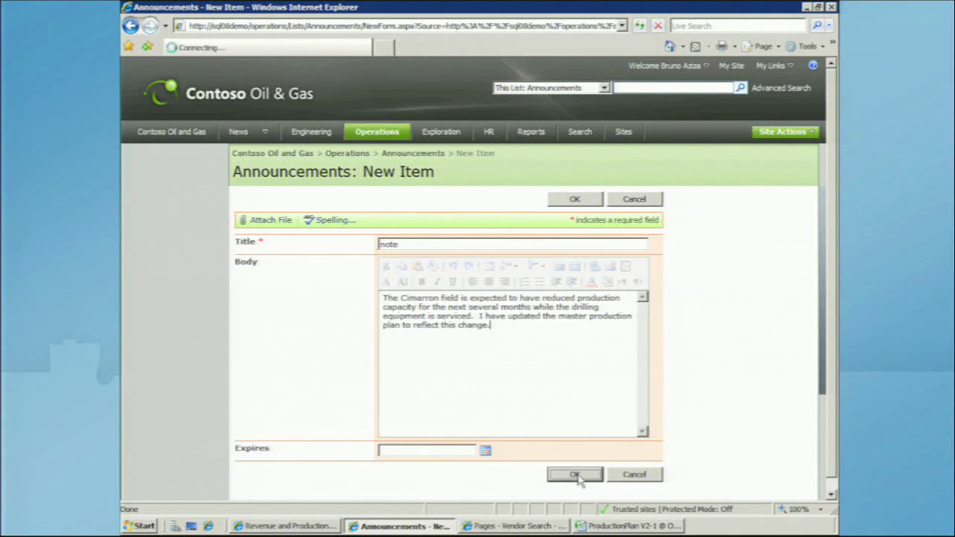